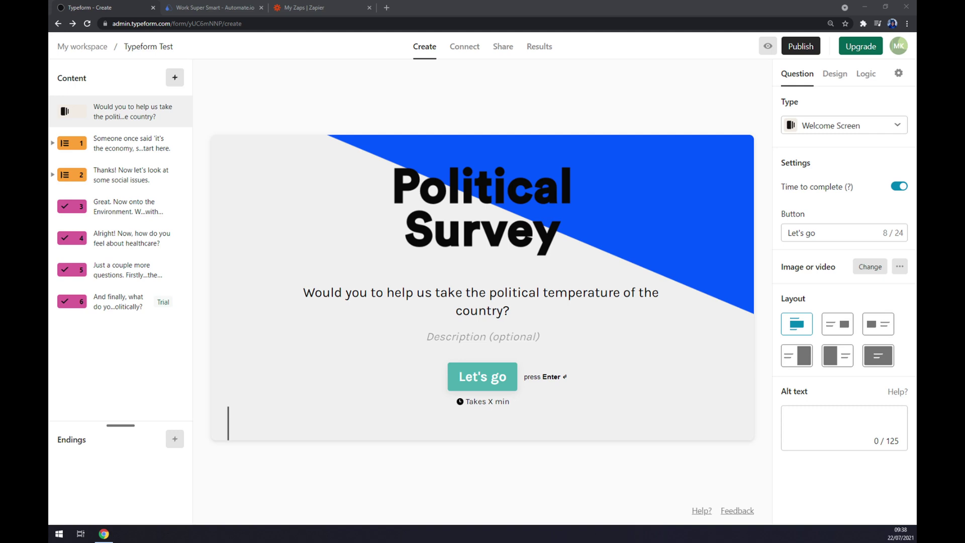
Step: Filter the Typeform Test form's Connect integrations by 'zoho' to show Zoho CRM
click(248, 66)
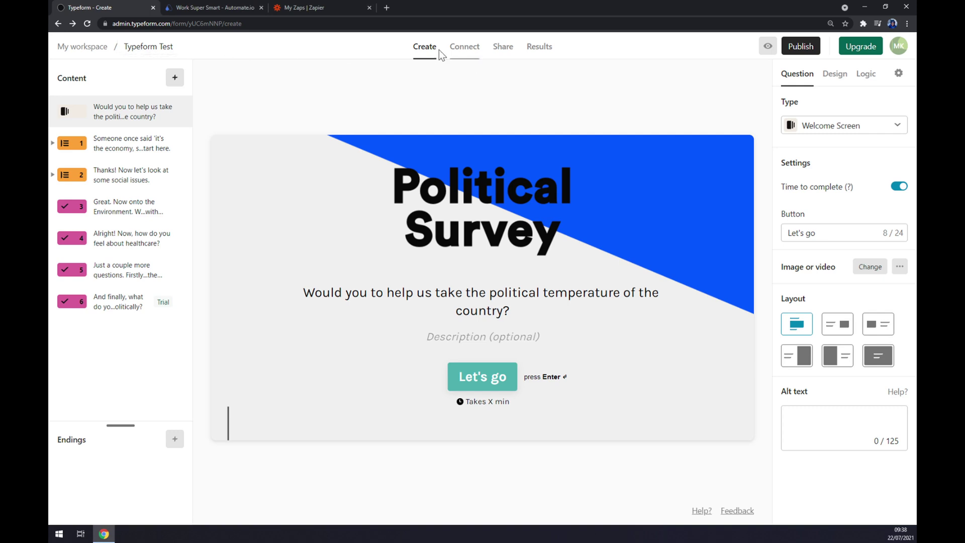
click(466, 55)
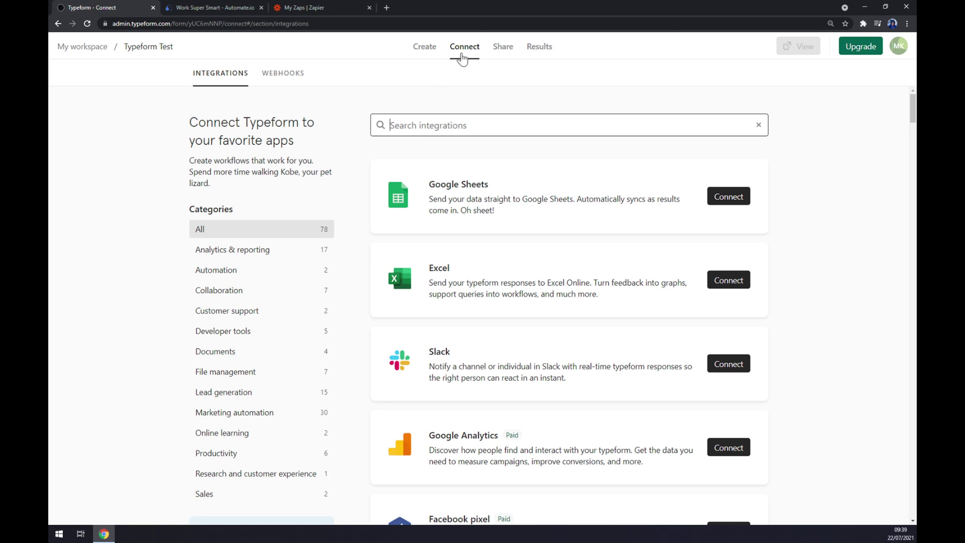
text(zoho)
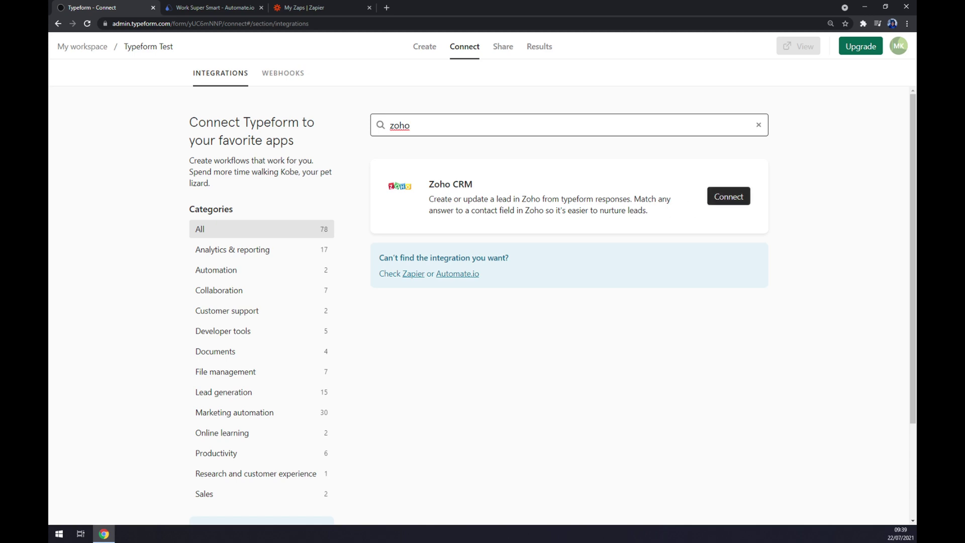
click(462, 169)
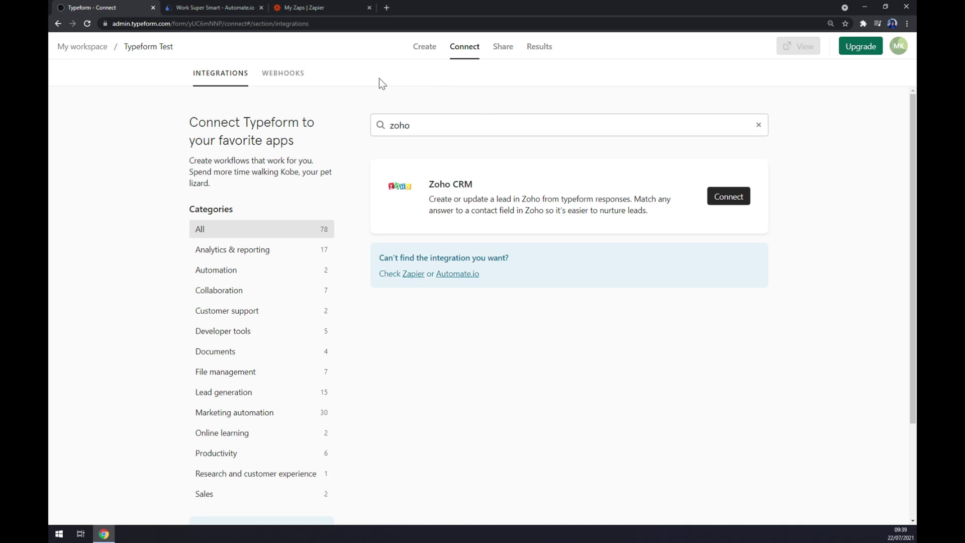
Step: In Automate.io, open the full App Integrations list of all categories
click(212, 7)
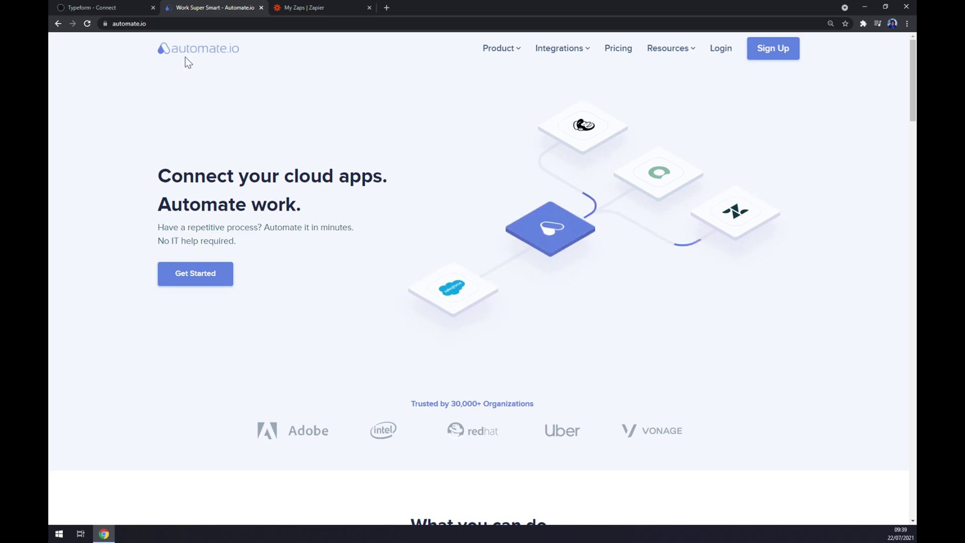
mouse_move(567, 52)
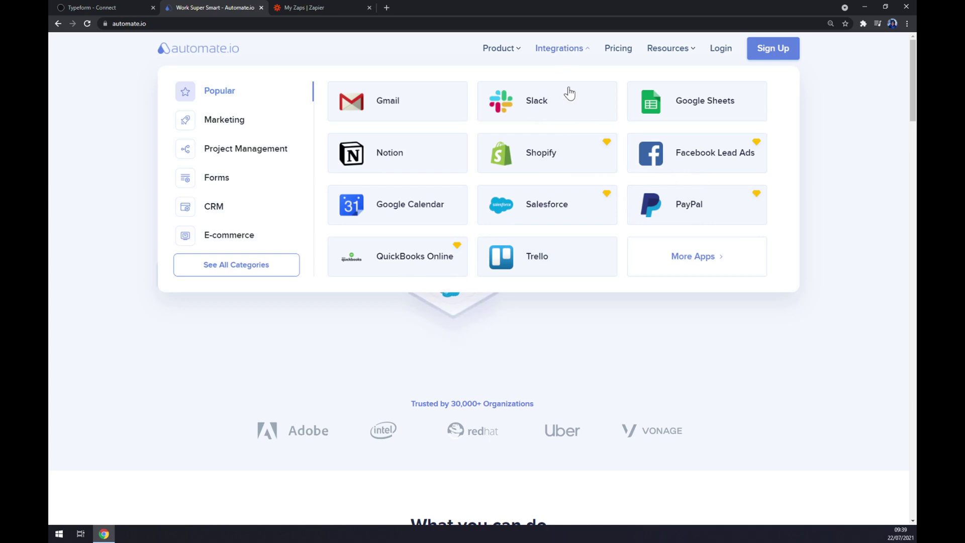
click(211, 275)
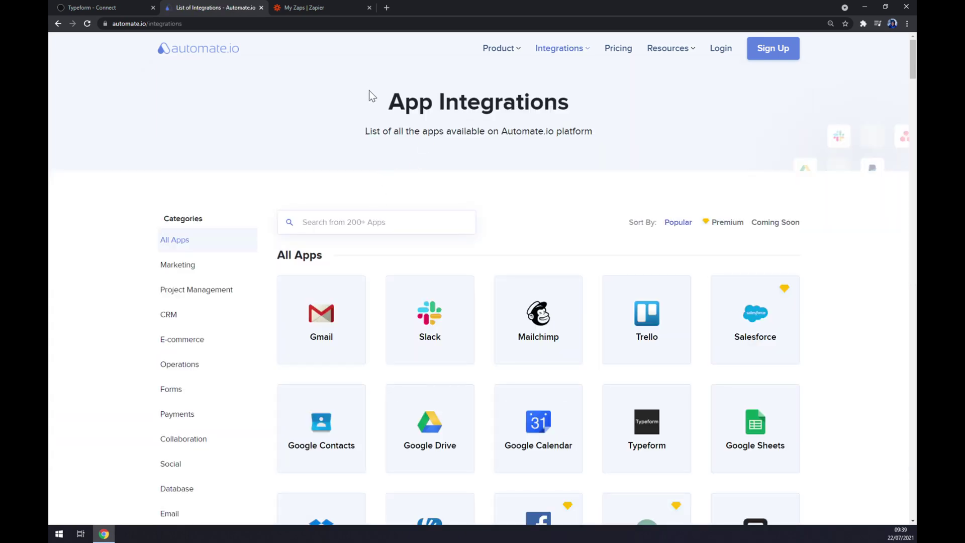
drag(337, 83, 598, 133)
click(457, 154)
Step: Search 'type' to open Typeform, then search 'zoho' and open the Typeform + Zoho CRM page
text(type)
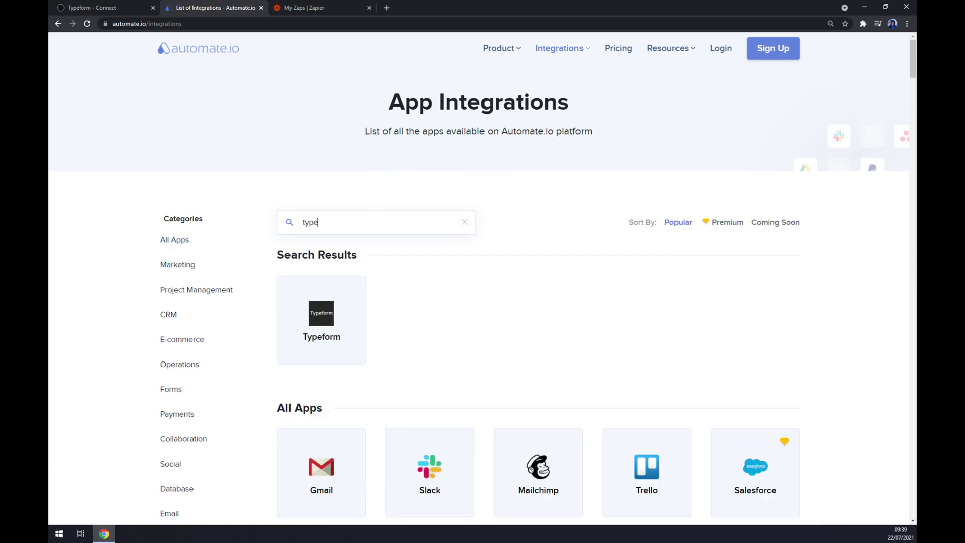
click(312, 310)
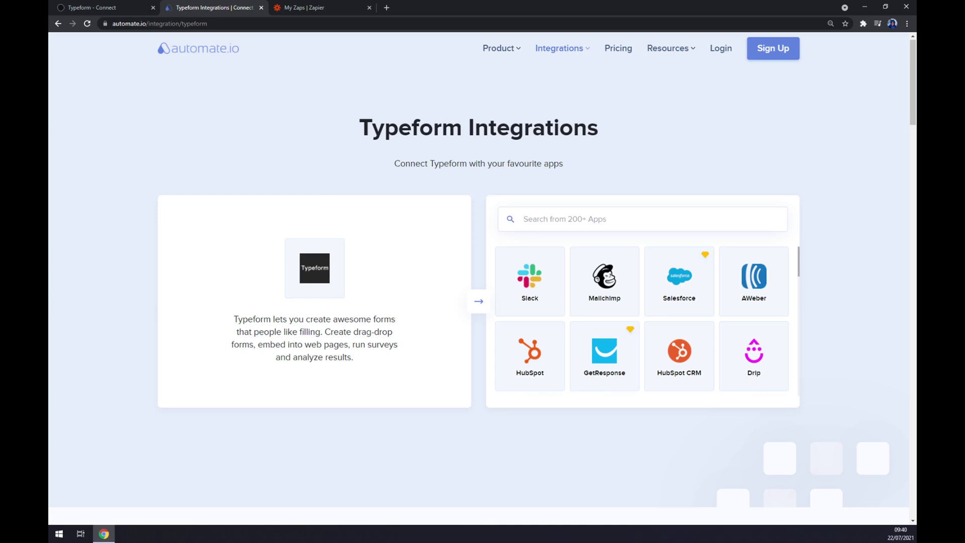
text(zoho)
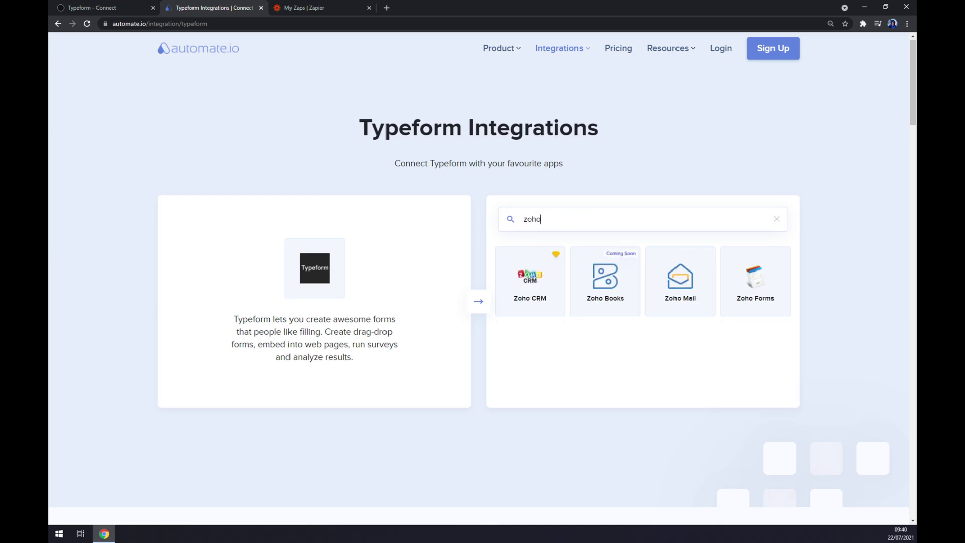
click(535, 281)
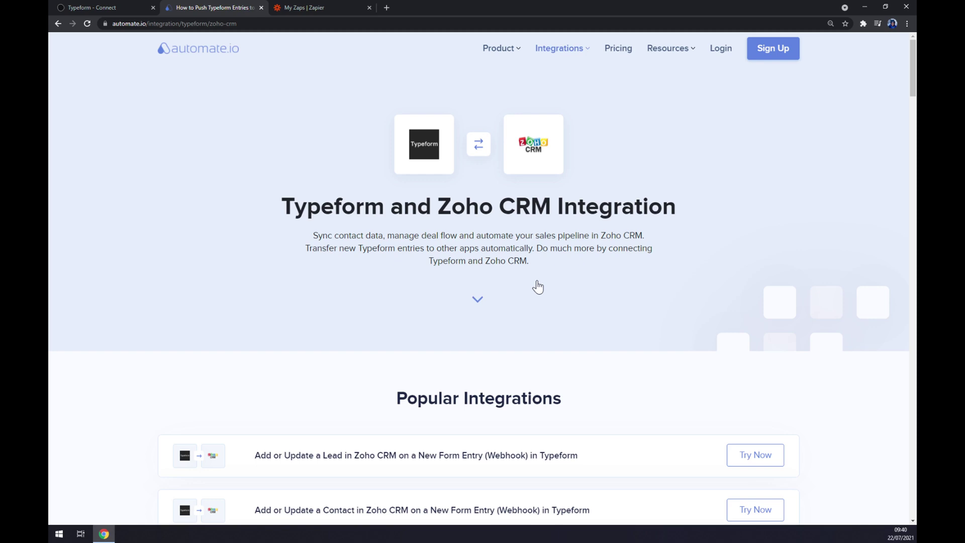
Step: Scroll down the Typeform + Zoho CRM page to the trigger and action choices
scroll(534, 286, down, 5)
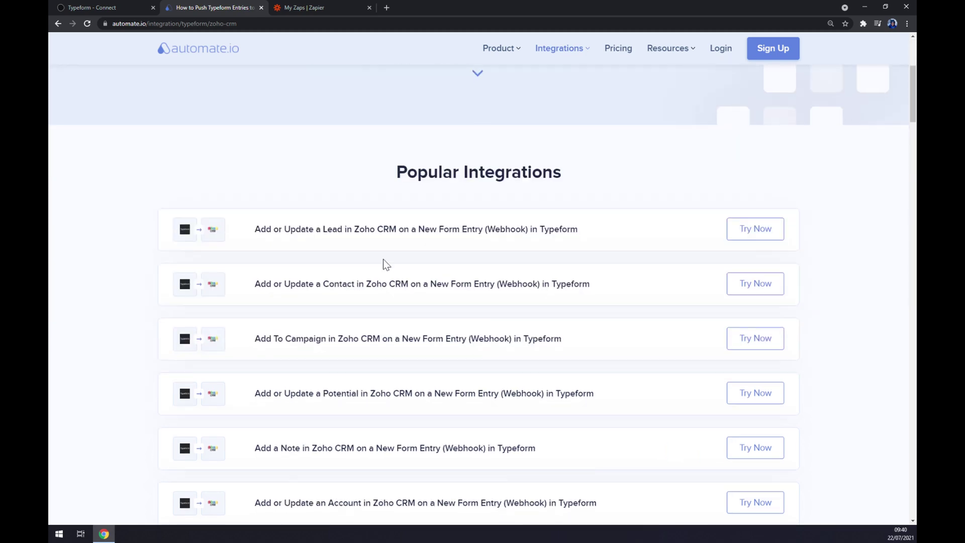
scroll(346, 234, down, 2)
scroll(346, 233, down, 2)
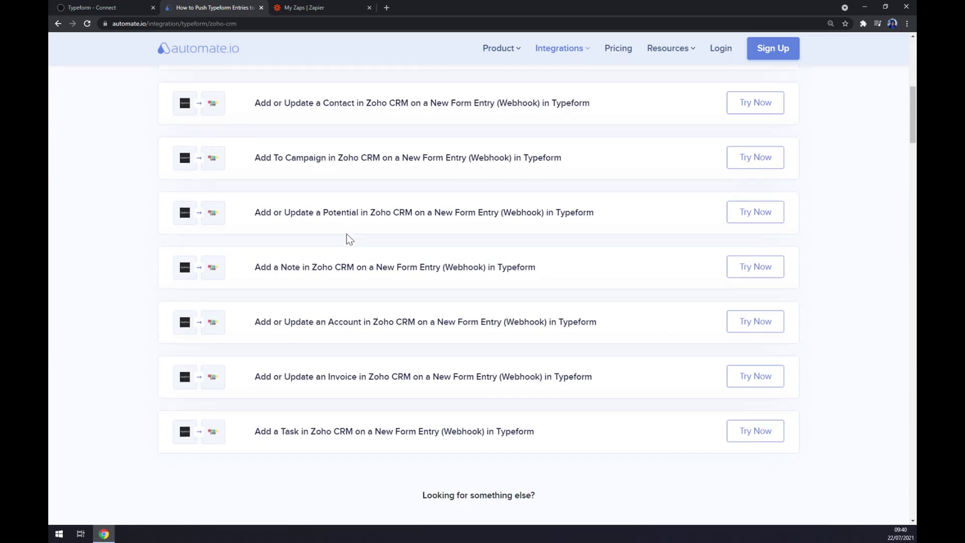
scroll(345, 233, up, 5)
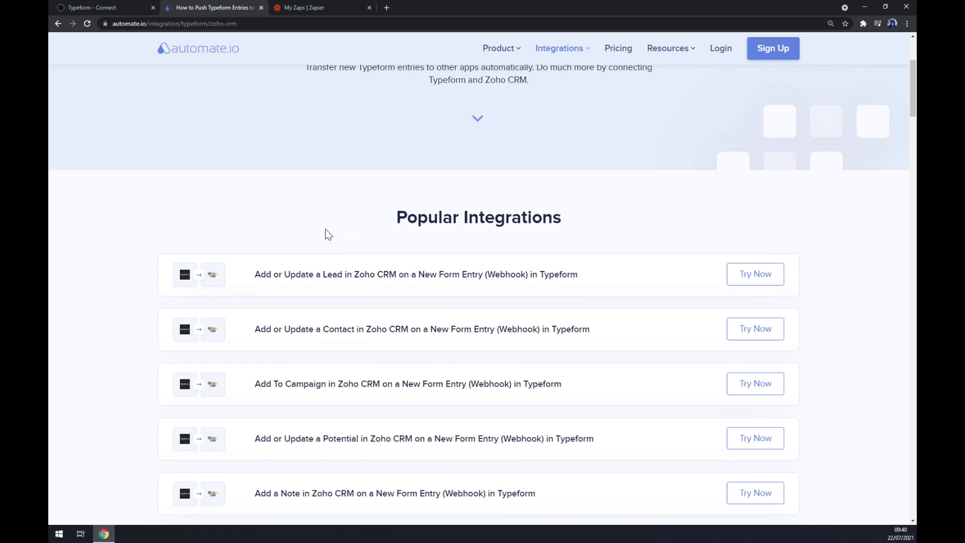
scroll(327, 228, down, 2)
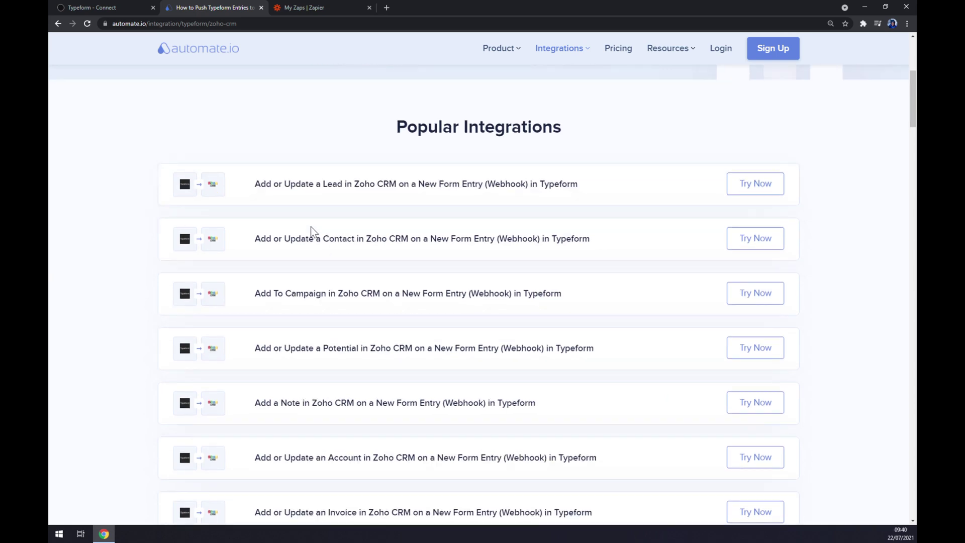
scroll(355, 209, down, 8)
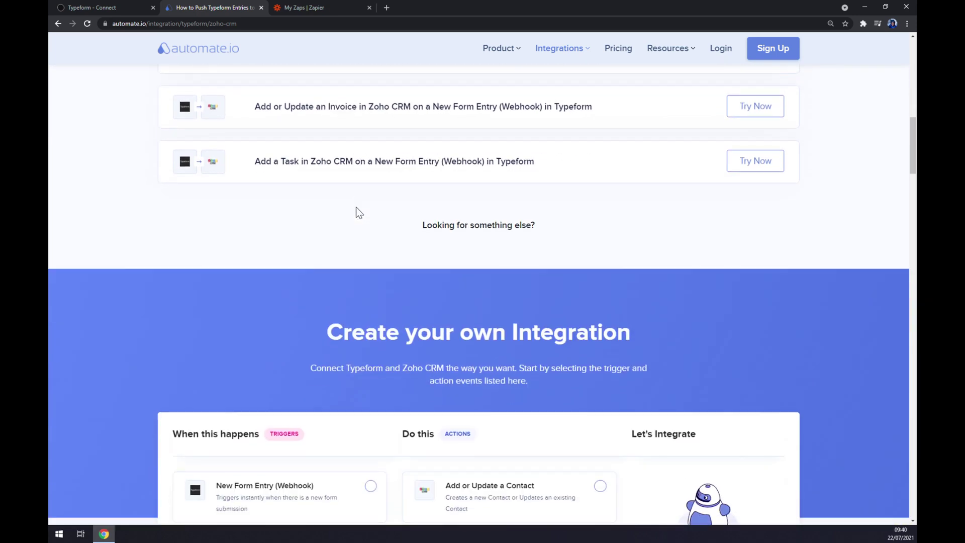
drag(327, 332, 646, 326)
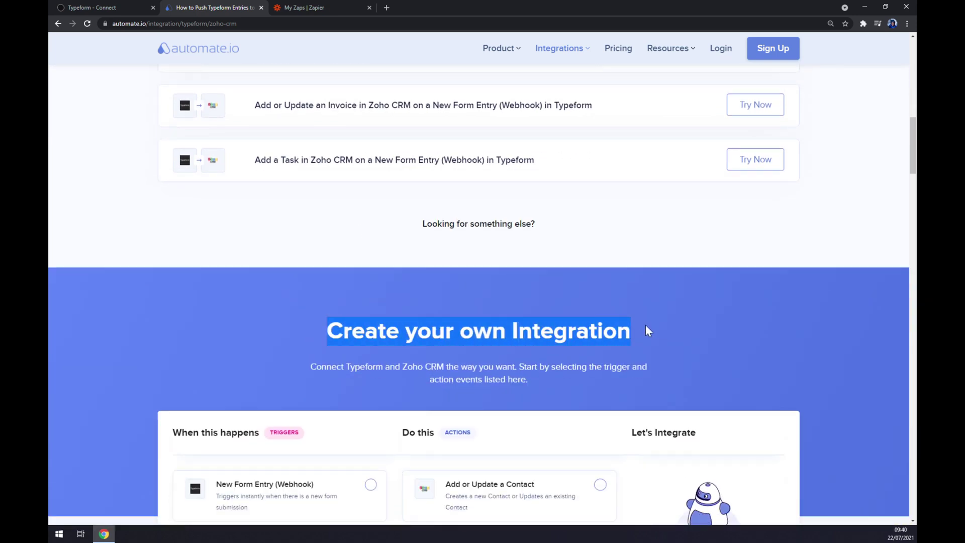
scroll(556, 269, down, 3)
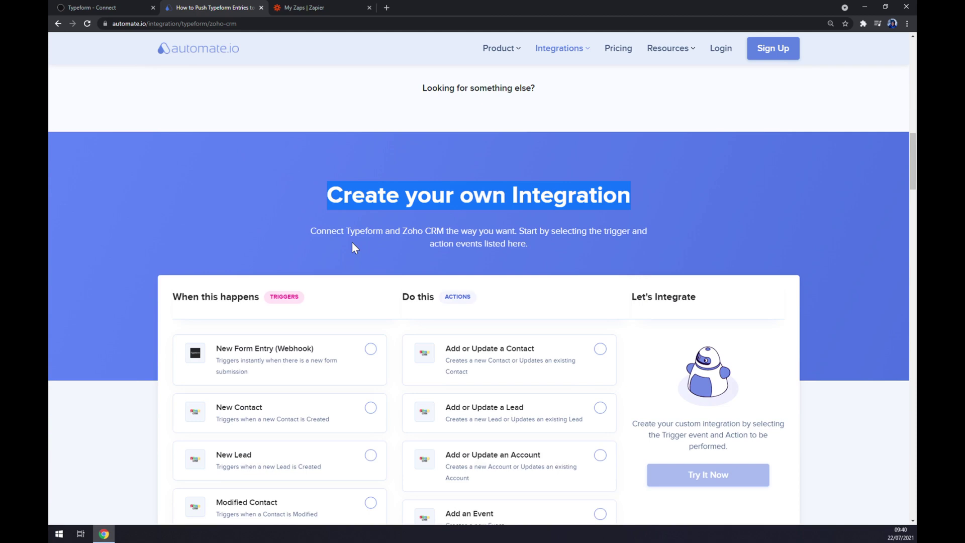
scroll(353, 245, down, 2)
drag(269, 206, 296, 221)
Step: Choose New Form Entry (Webhook) as the trigger and Add or Update a Contact as the action
click(251, 263)
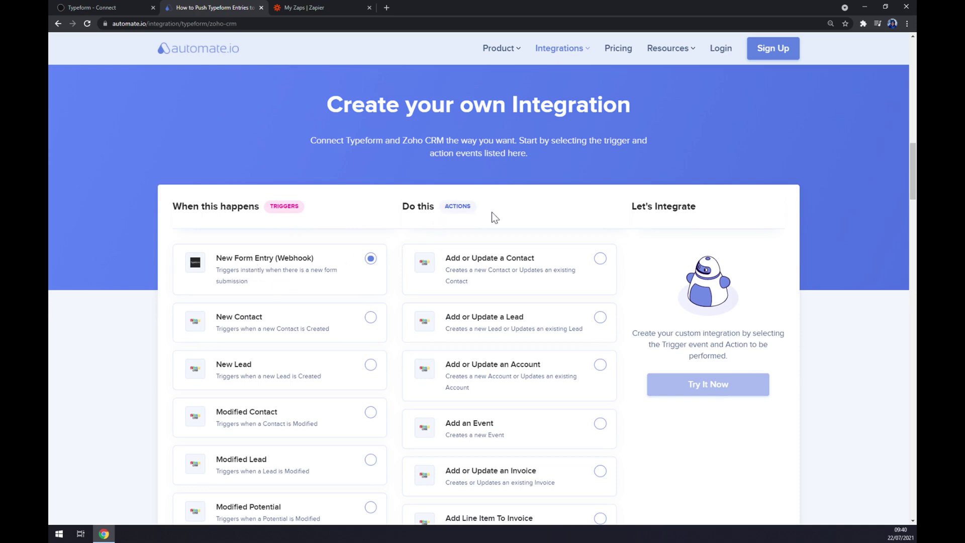
click(530, 274)
scroll(530, 274, down, 2)
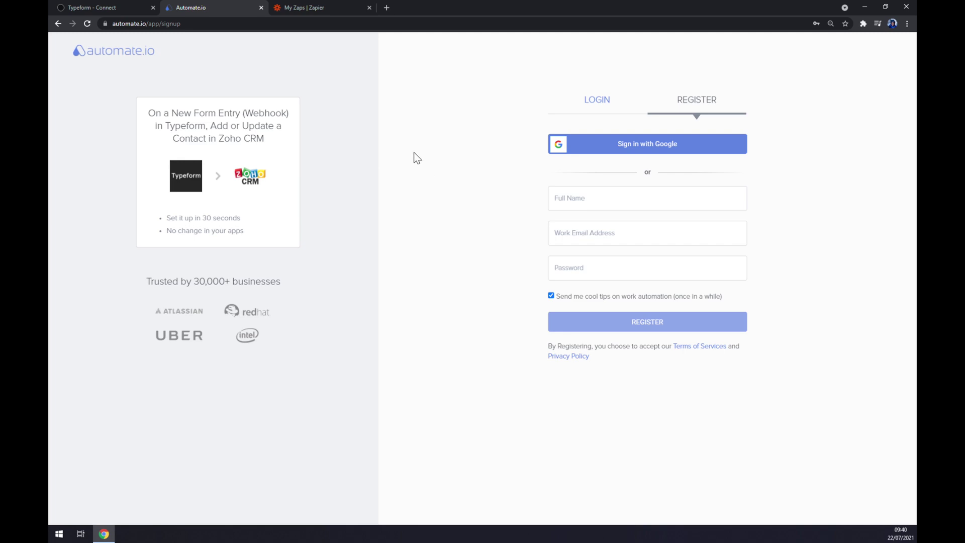
Step: From My Zaps, create a new Zap and pick Typeform as its trigger app
click(281, 9)
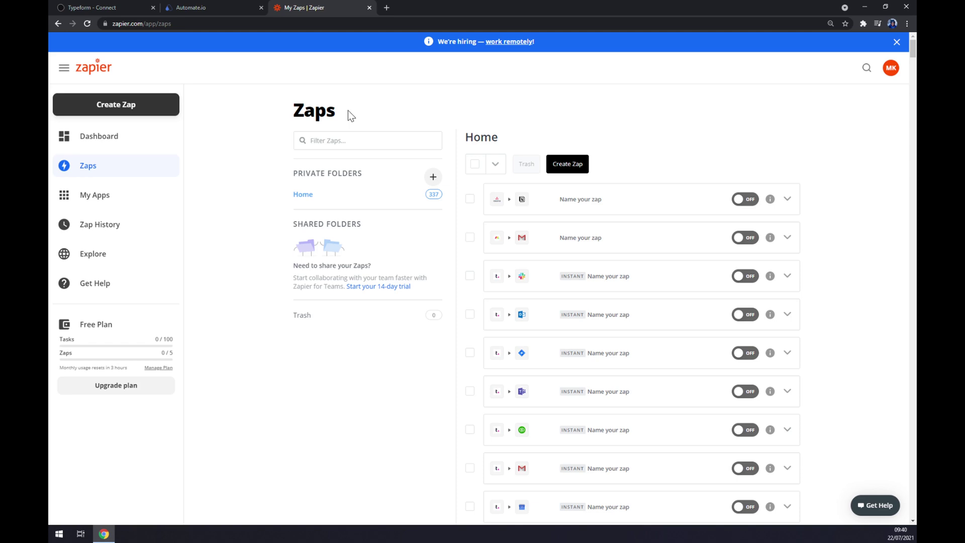
double_click(326, 113)
click(365, 111)
click(123, 105)
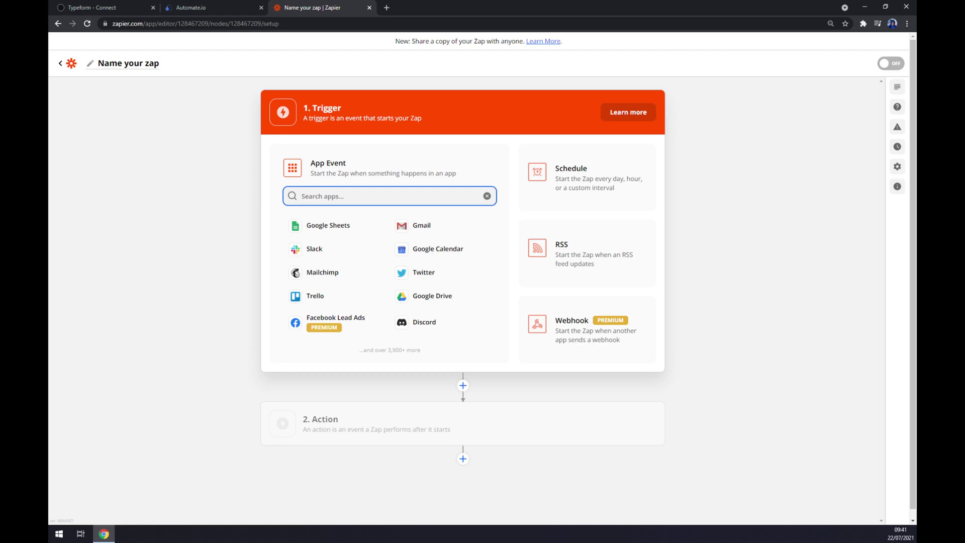
text(type)
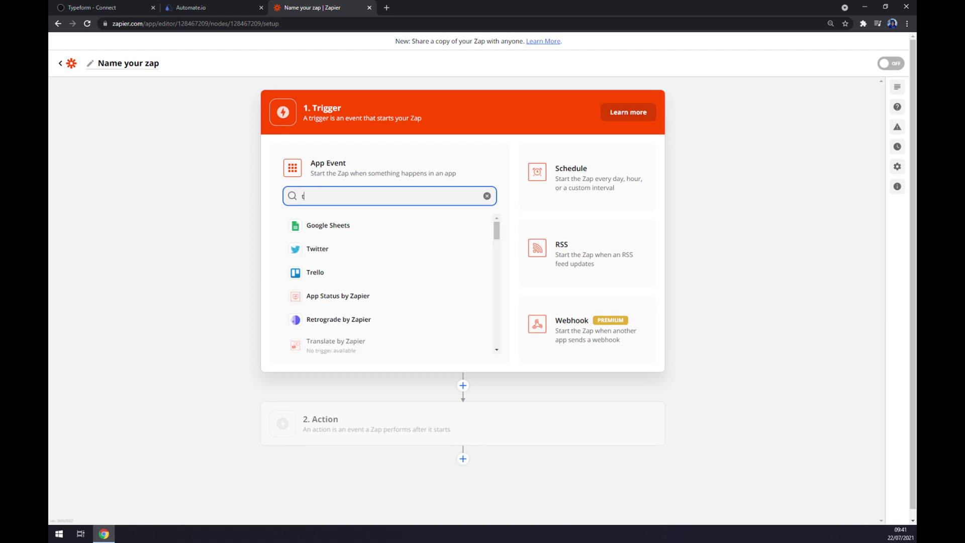
click(319, 235)
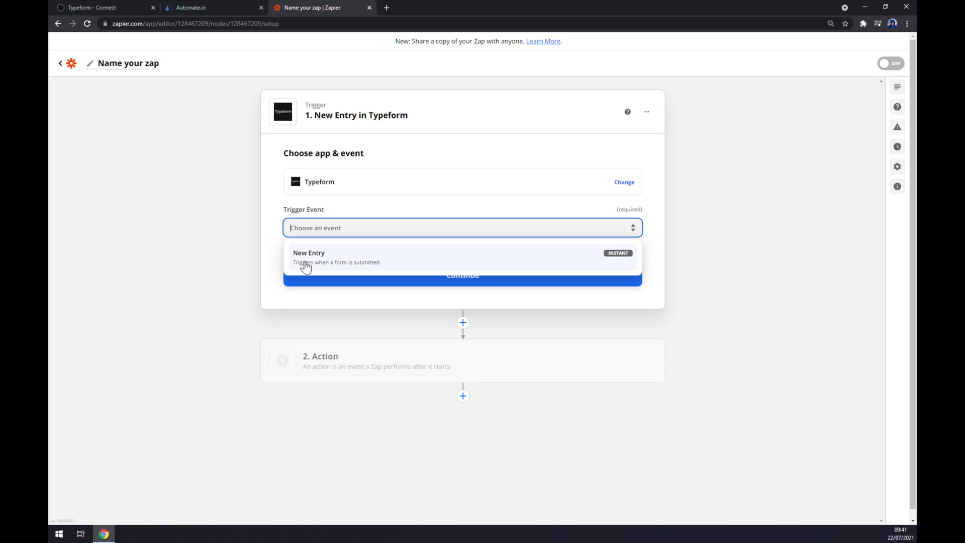
Step: Set the trigger event to New Entry, using the connected Typeform account and the Typeform Test form
click(306, 267)
click(403, 279)
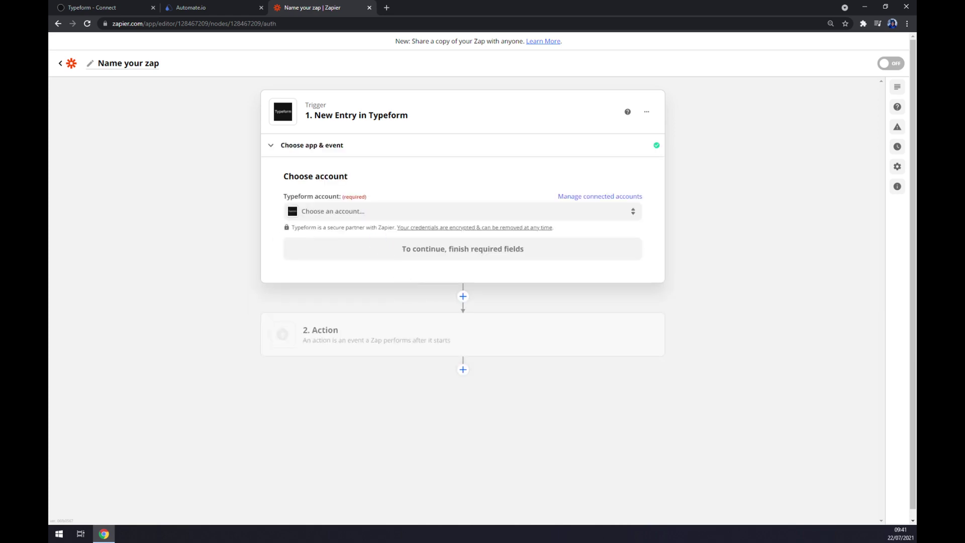
click(349, 212)
click(353, 286)
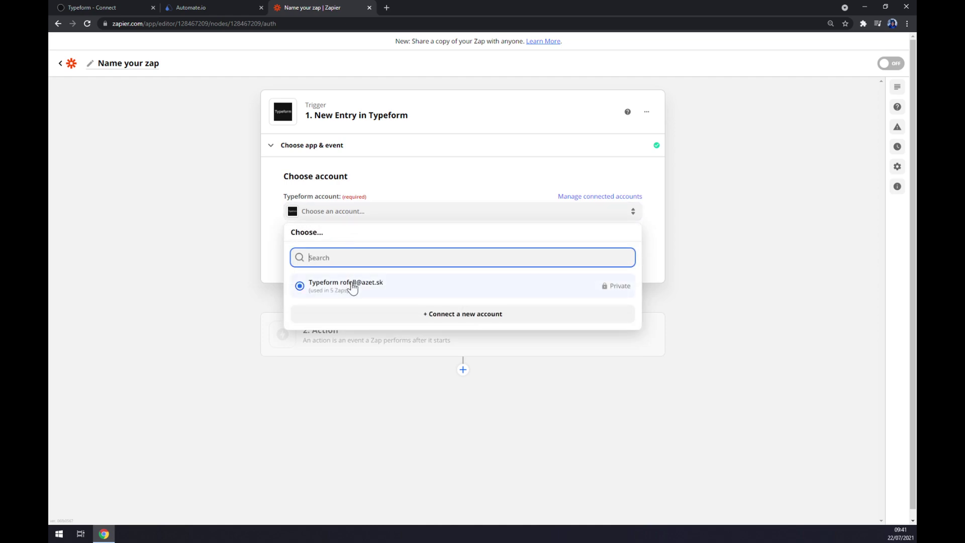
click(411, 251)
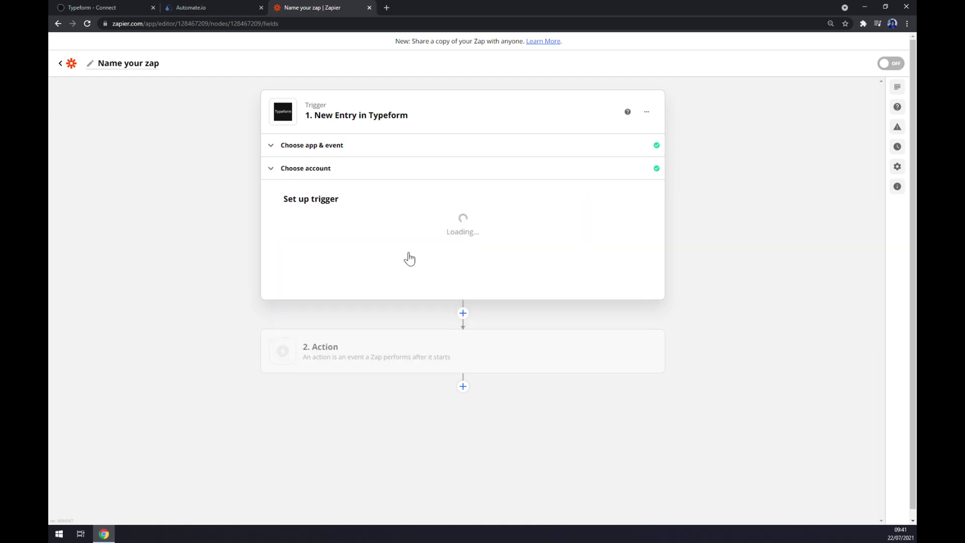
click(363, 243)
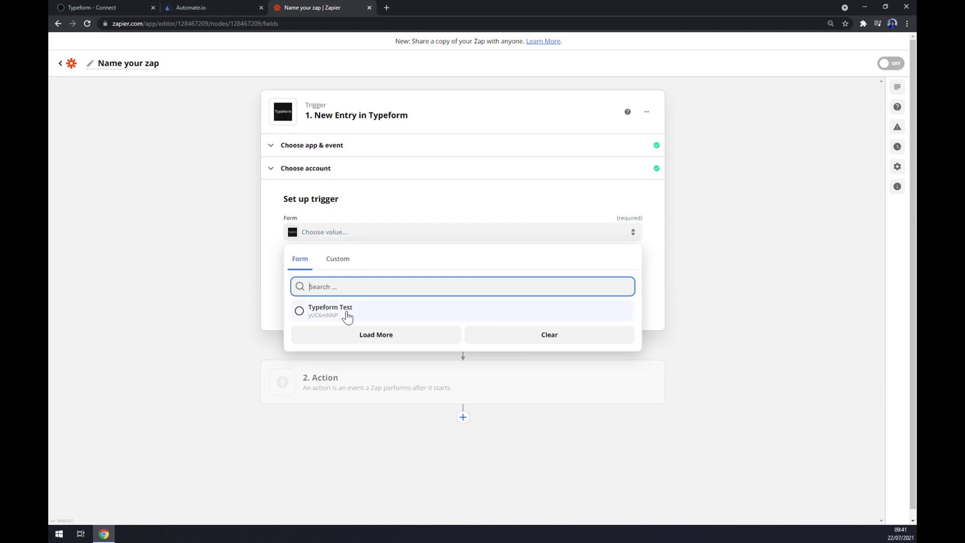
click(347, 316)
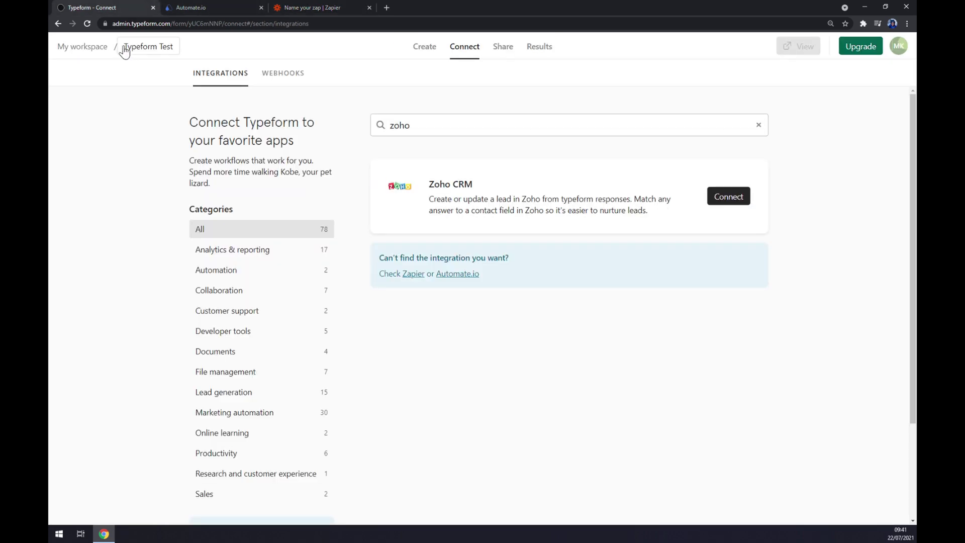
Step: Open the Typeform Test editor, then continue past Zapier's Set up trigger to the Test trigger step
click(58, 24)
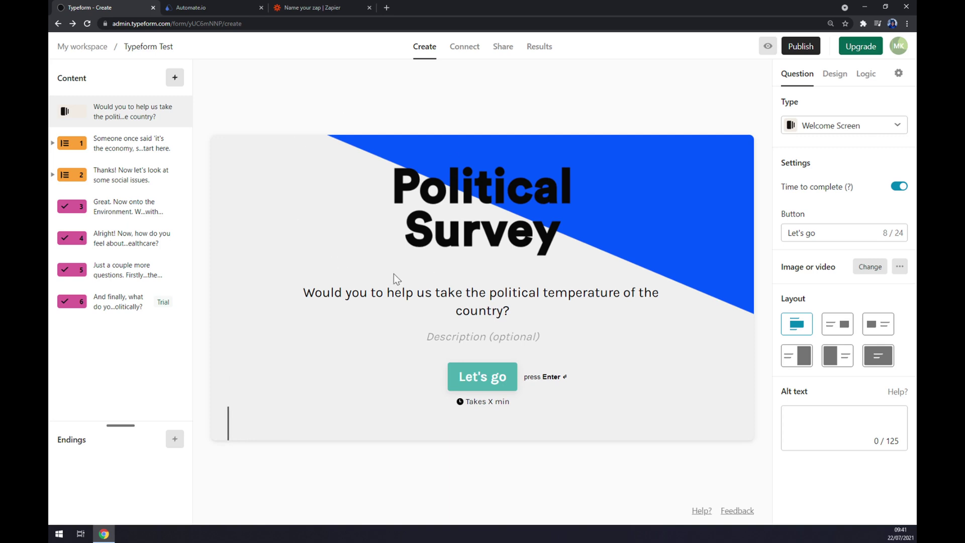
click(336, 7)
click(418, 296)
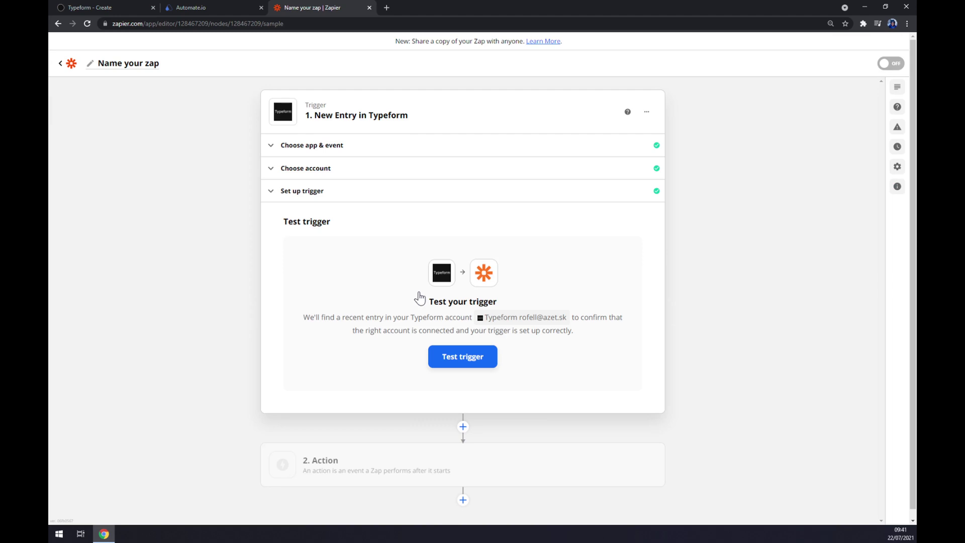
Step: Add a Zoho CRM action with the Update Related Module Entry event and continue to account sign-in
click(322, 468)
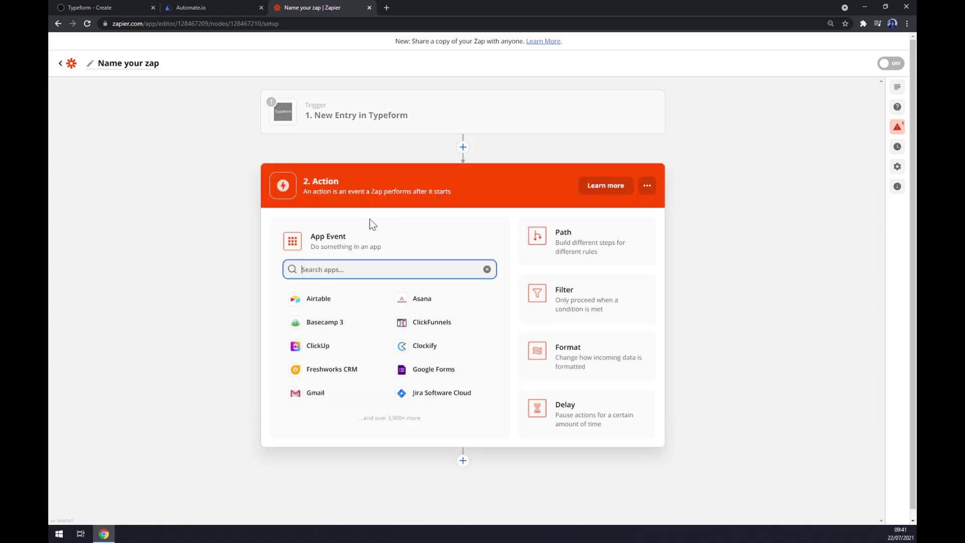
text(zoho)
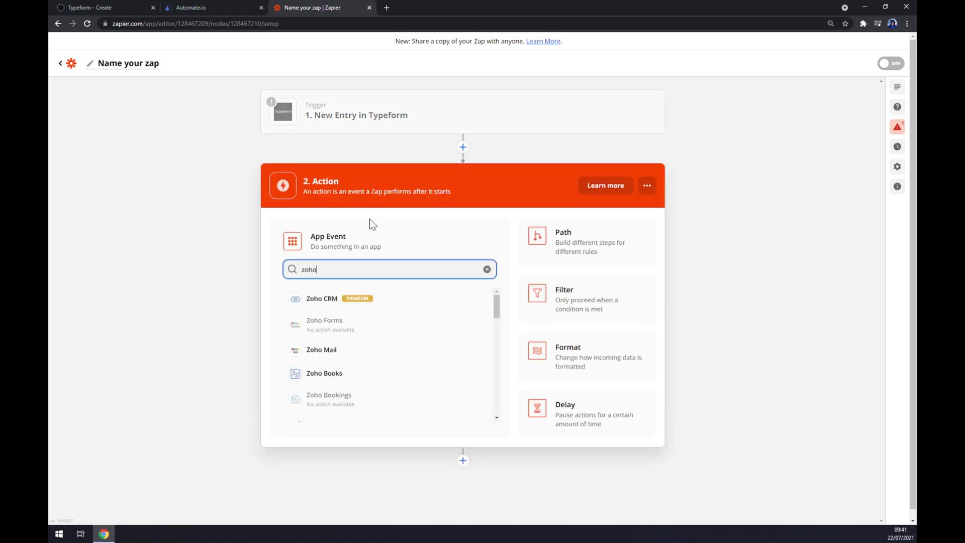
click(349, 302)
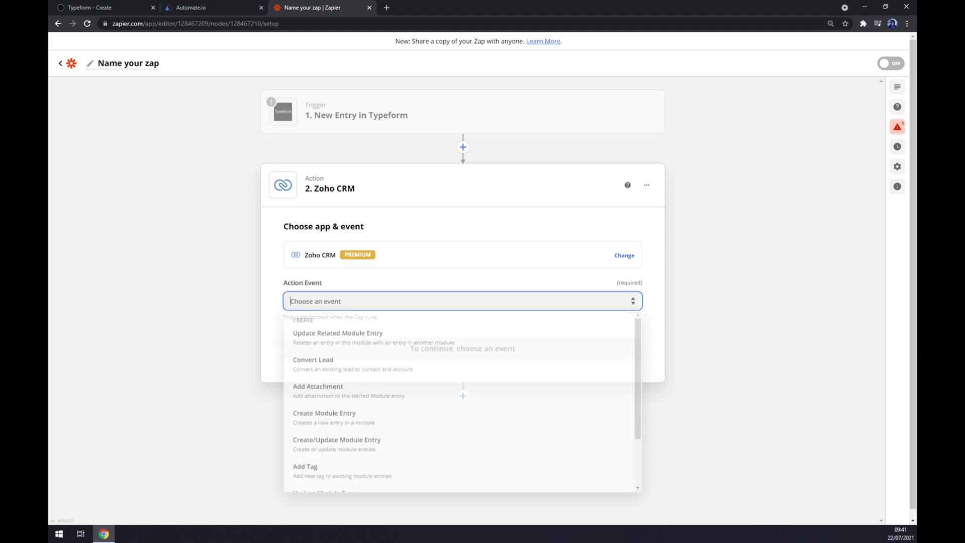
scroll(349, 402, down, 2)
scroll(349, 421, up, 3)
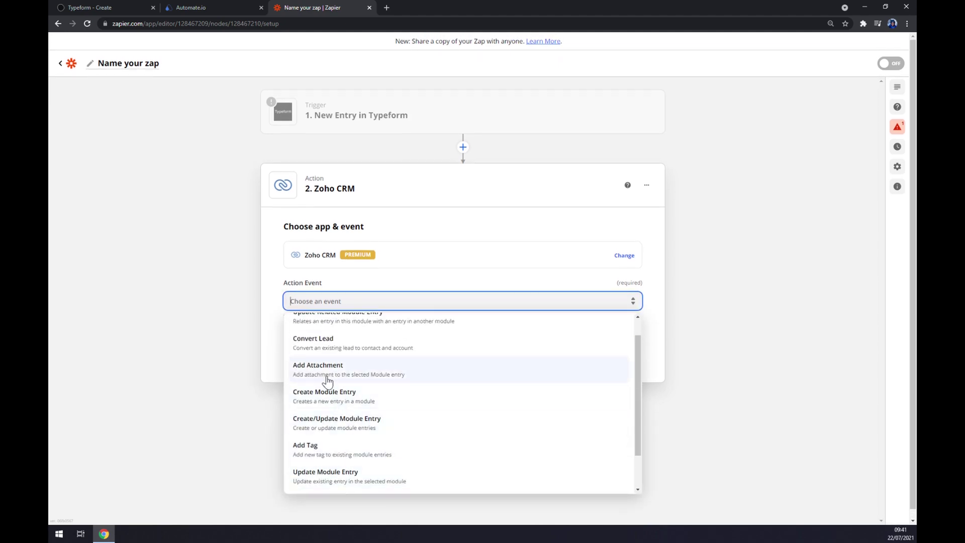
click(342, 346)
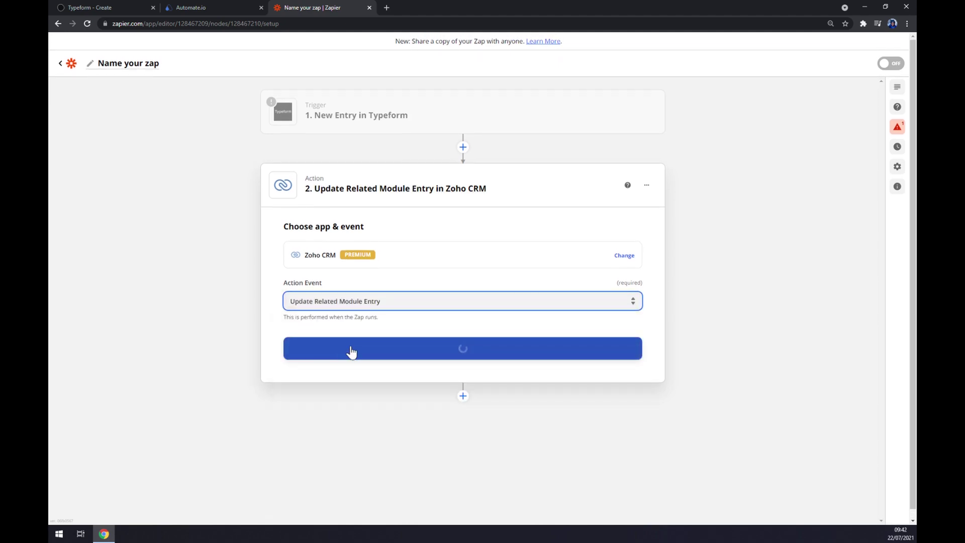
click(356, 351)
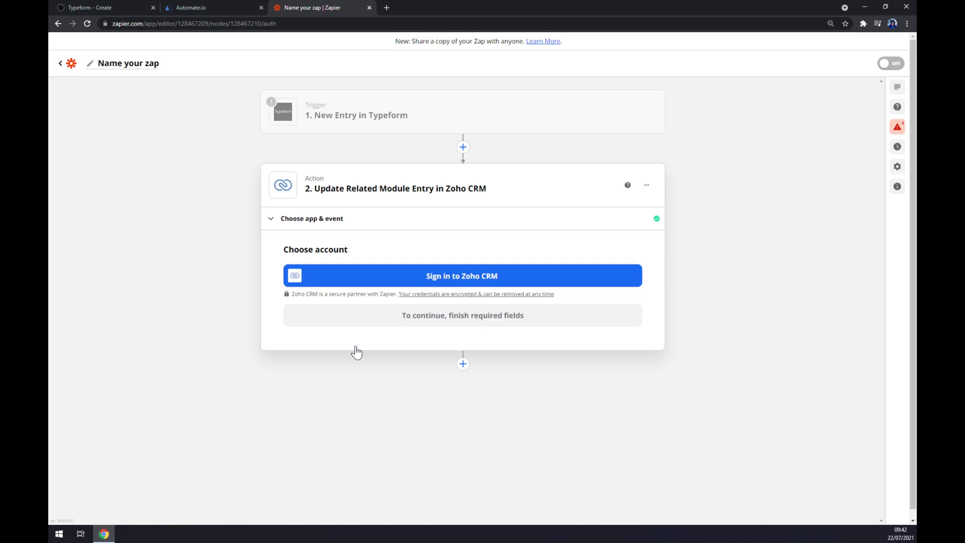